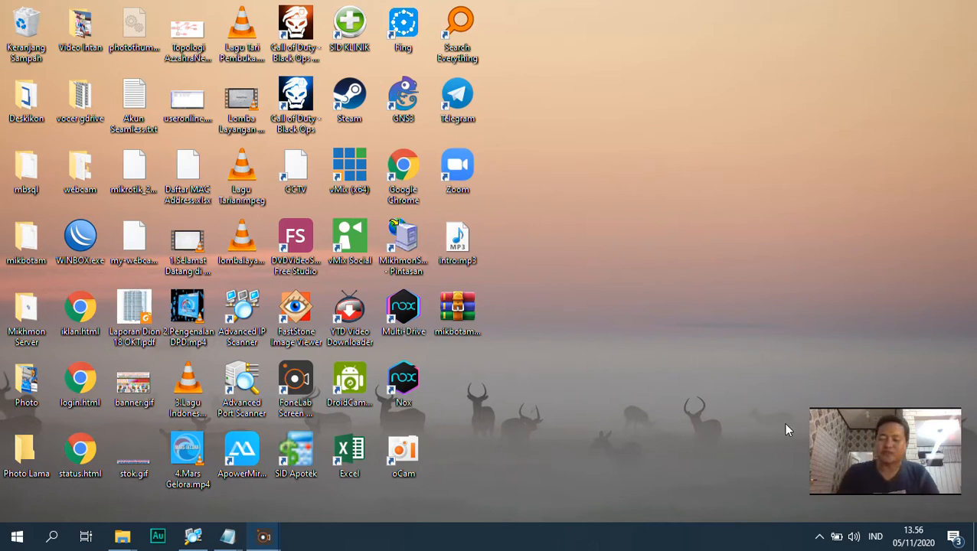
Connect the computer to the open Wi-Fi network Wireless-N.
left_click(819, 538)
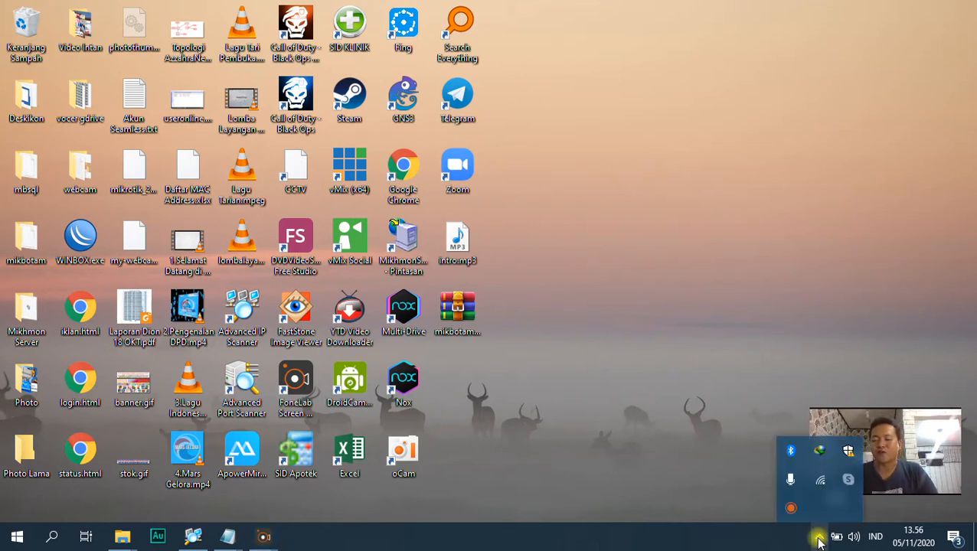
left_click(818, 488)
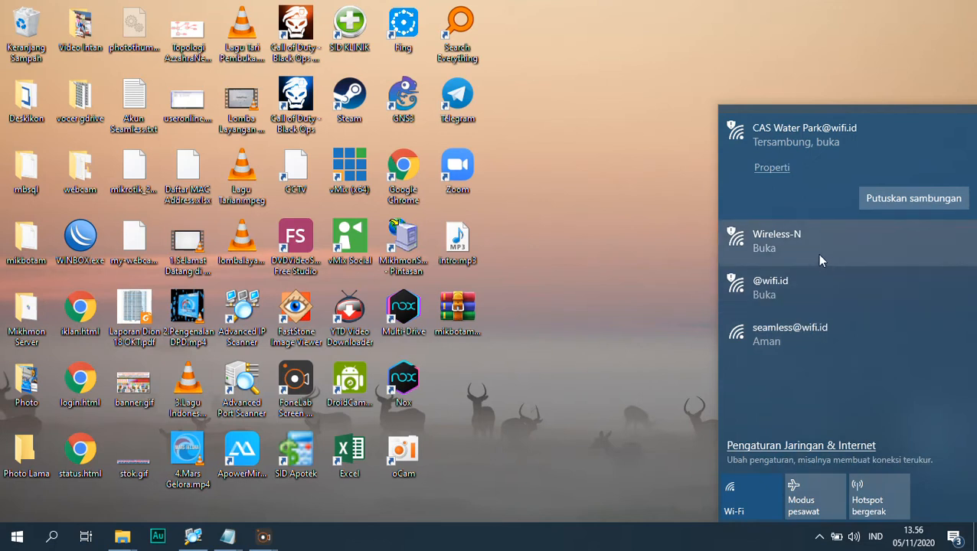
left_click(821, 247)
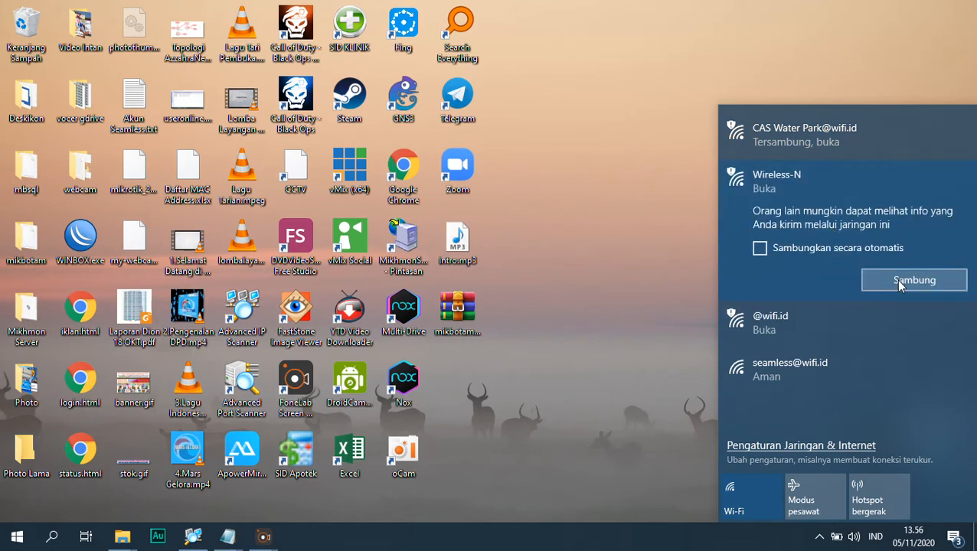
left_click(895, 280)
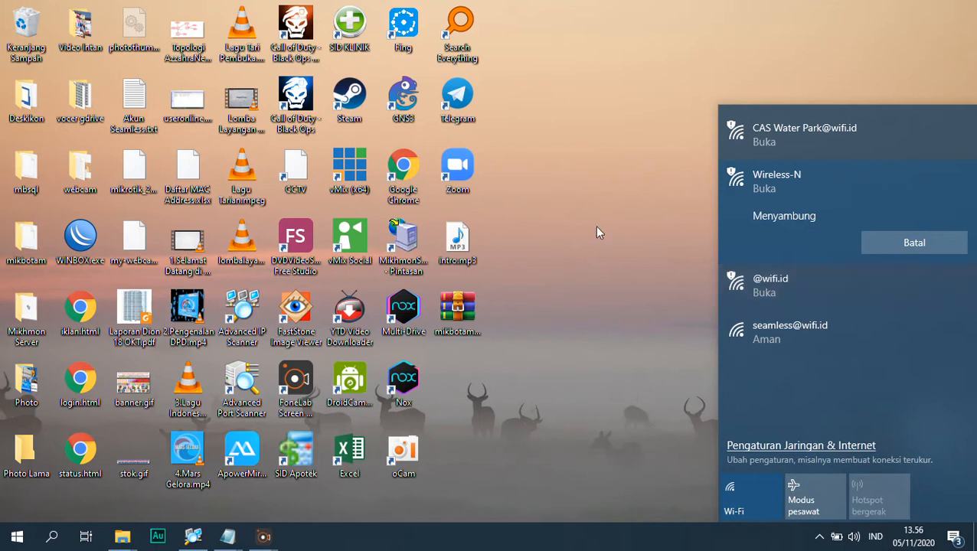
Switch to Google Chrome and open the router's web interface at 192.168.1.254.
double_click(407, 167)
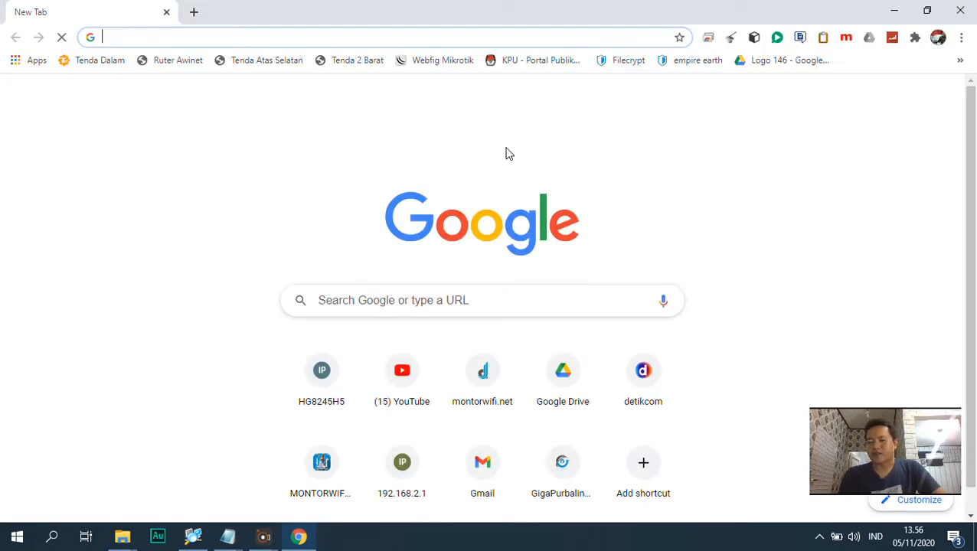
left_click(247, 38)
type("192")
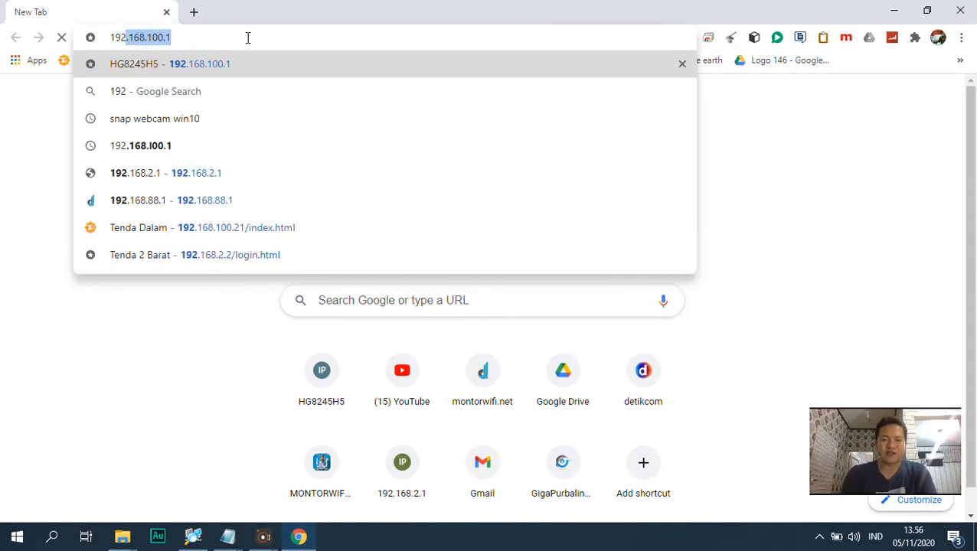
type(".168.1.2")
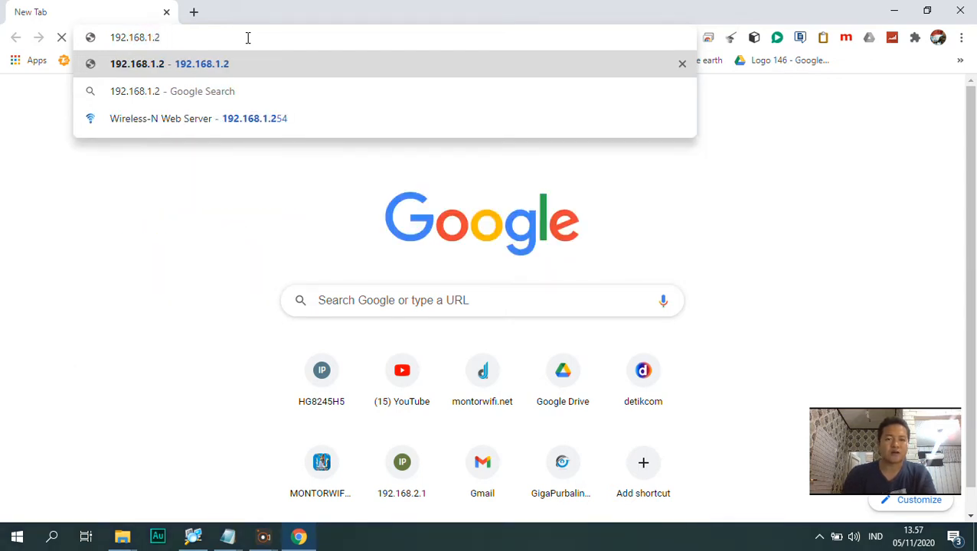
left_click(252, 120)
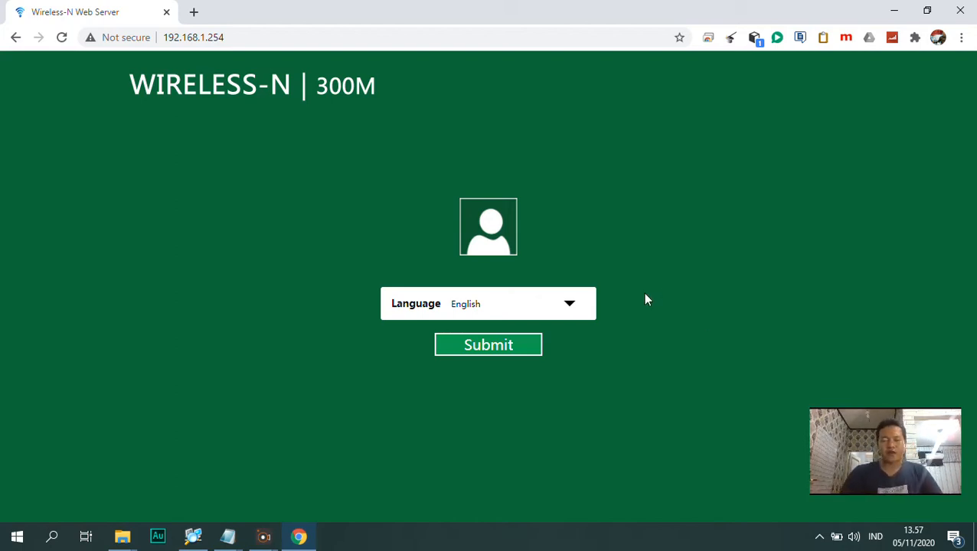
Choose English as the interface language and submit the router's login page.
left_click(259, 38)
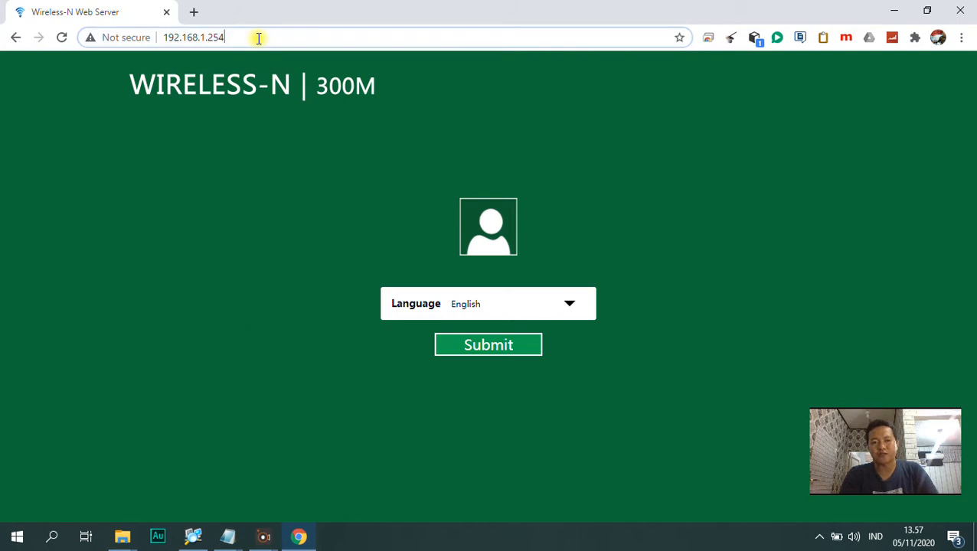
left_click(261, 37)
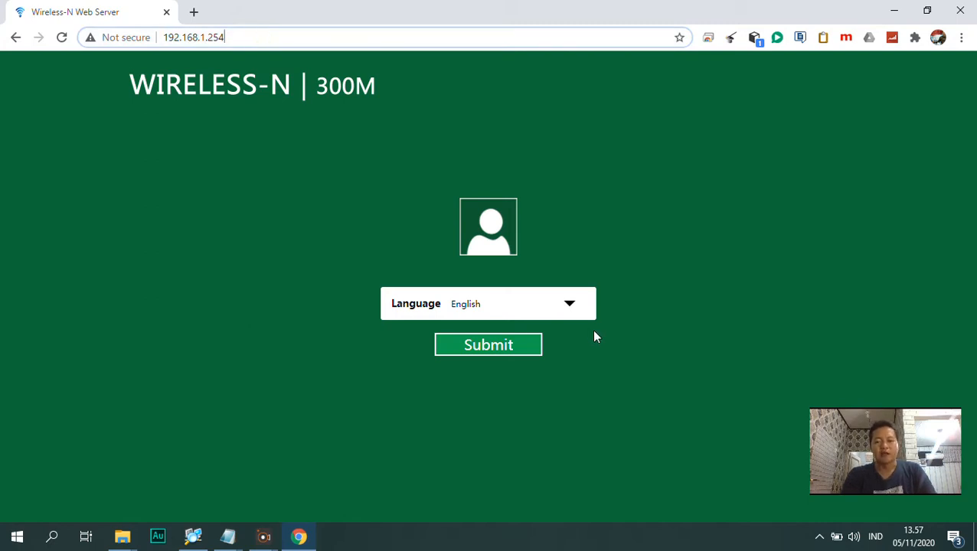
left_click(548, 308)
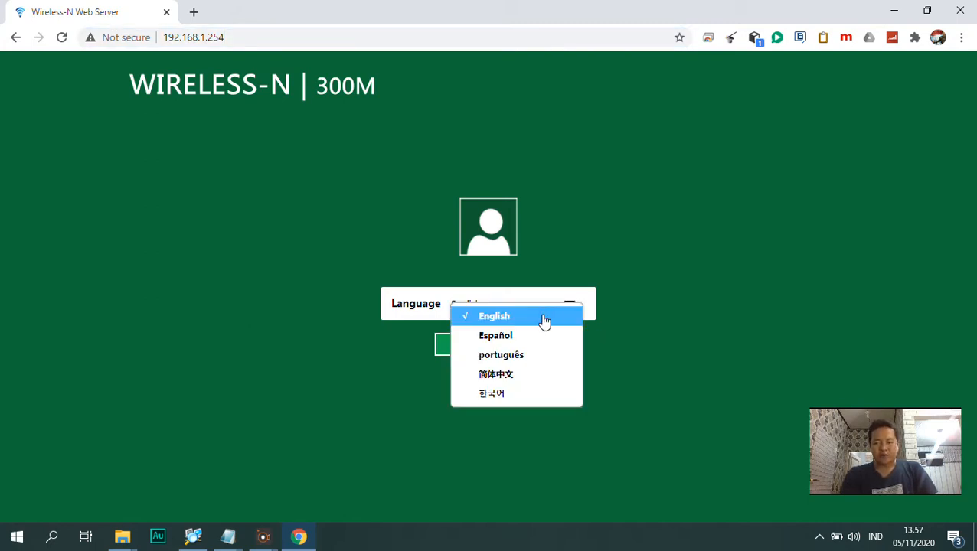
left_click(546, 317)
left_click(541, 315)
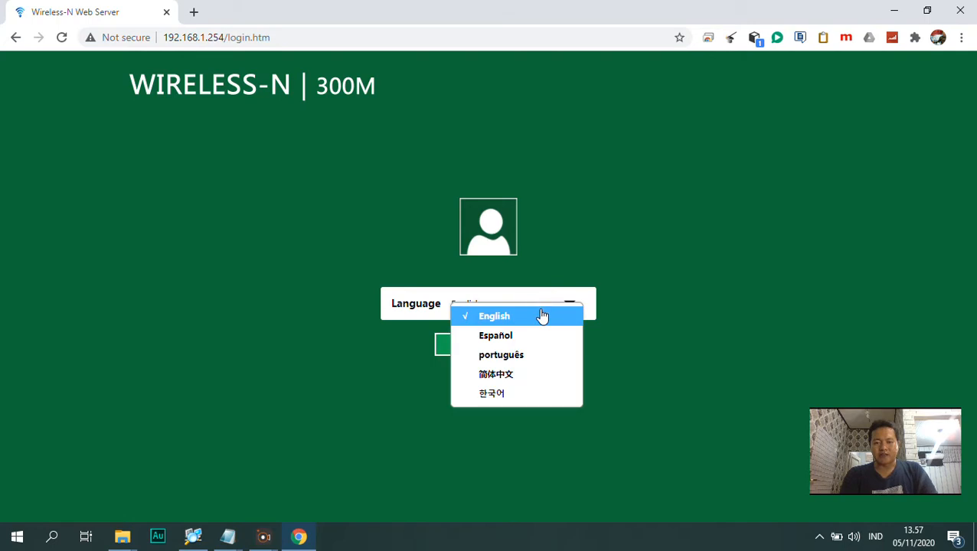
left_click(543, 316)
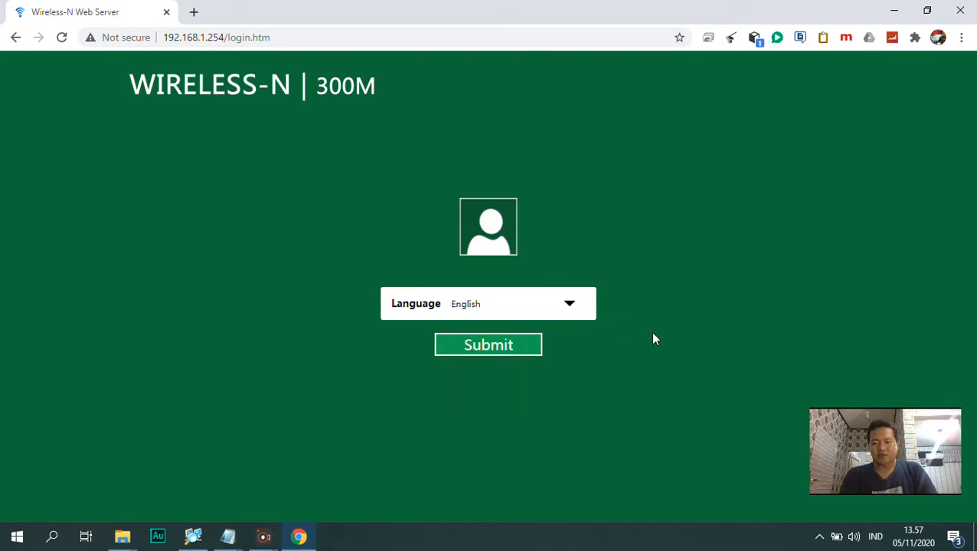
left_click(515, 349)
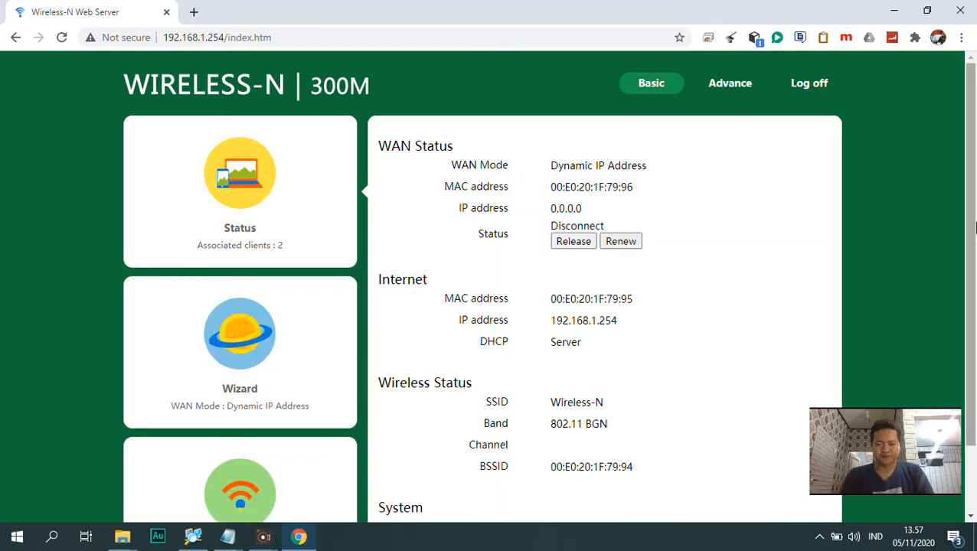
Examine the WAN, Internet, wireless and system information on the router's basic status page.
left_click_drag(901, 448, 882, 156)
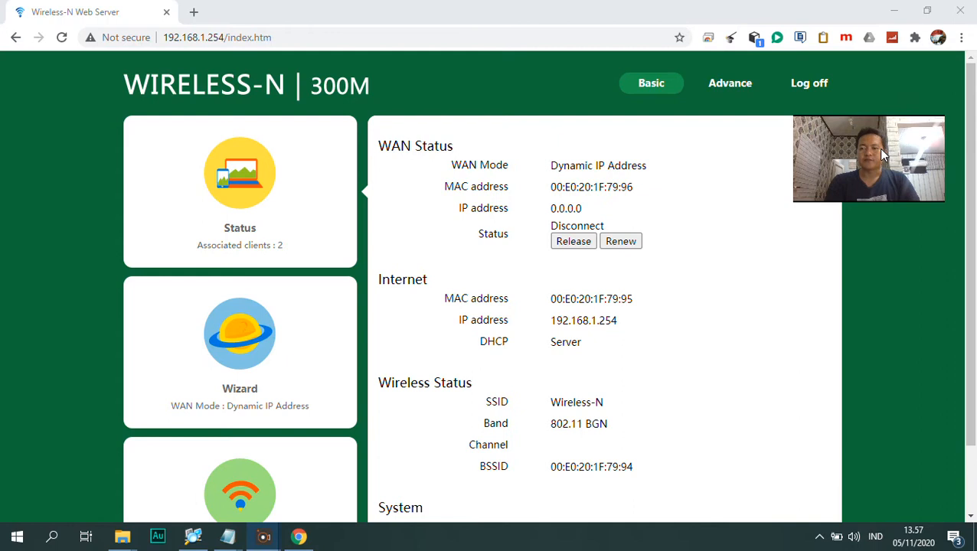
left_click_drag(971, 150, 974, 207)
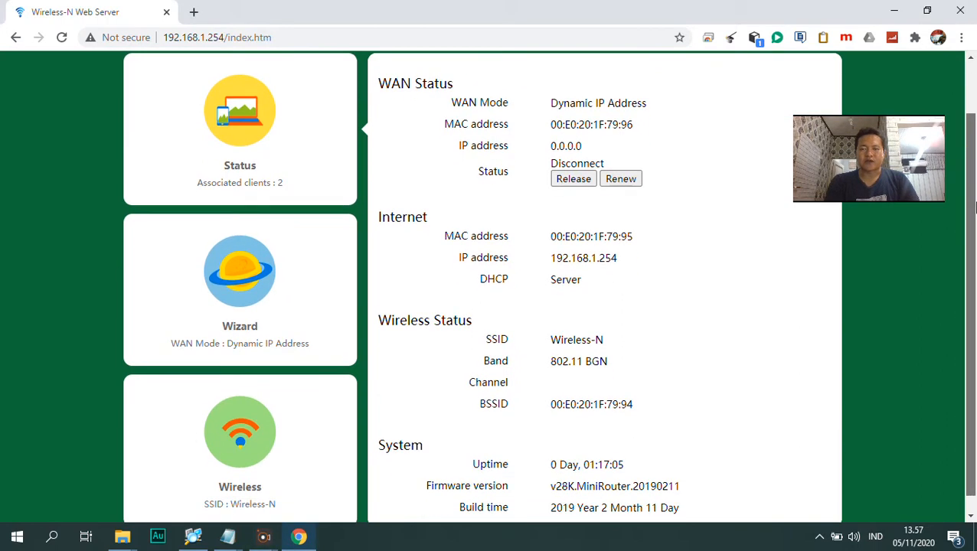
left_click_drag(974, 206, 975, 238)
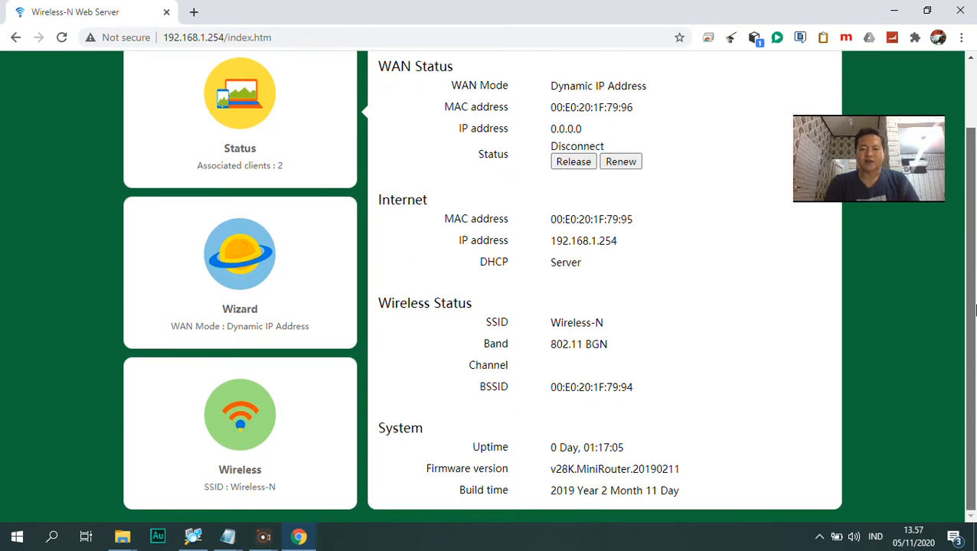
left_click_drag(974, 297, 933, 88)
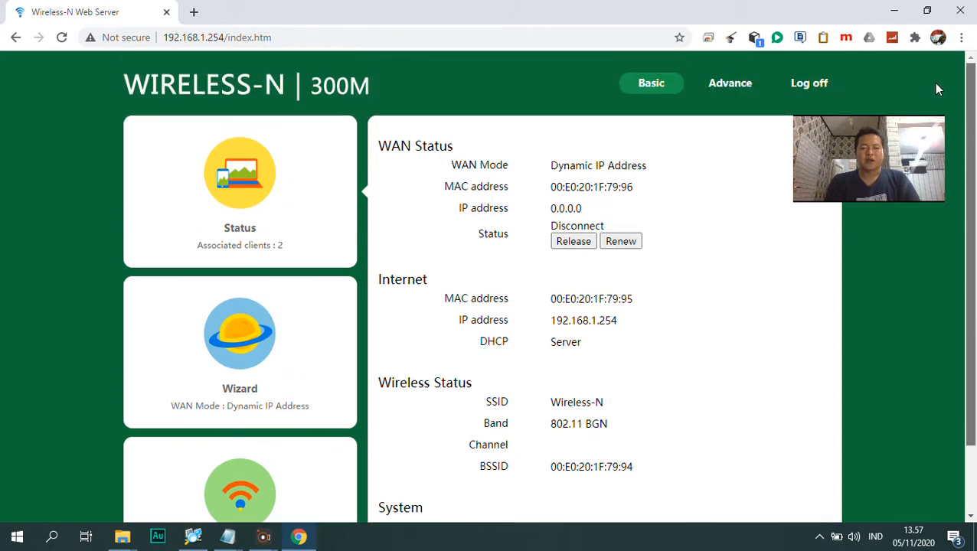
scroll(947, 127, "down", 1)
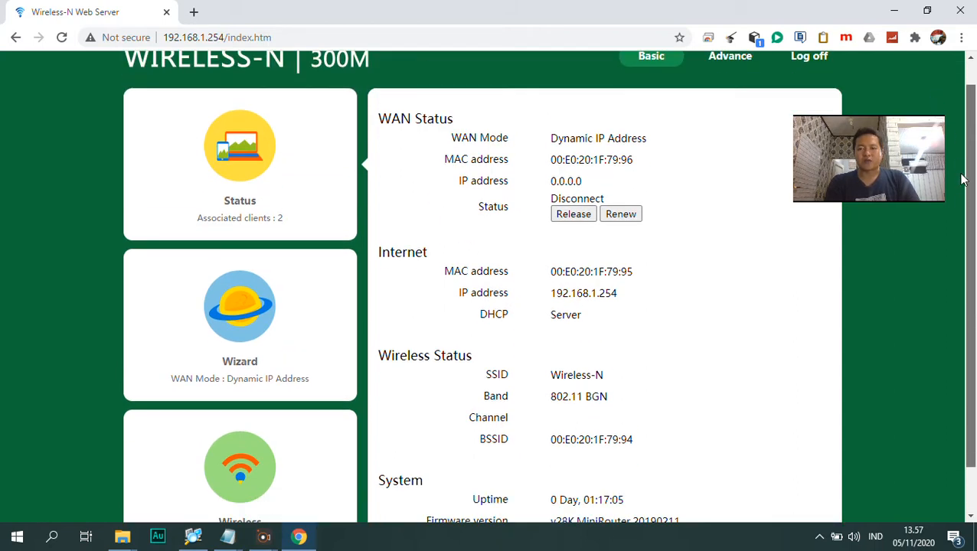
scroll(967, 174, "up", 1)
Look through the advanced Internet settings, including WAN and MAC, and return to the basic status page.
left_click(723, 91)
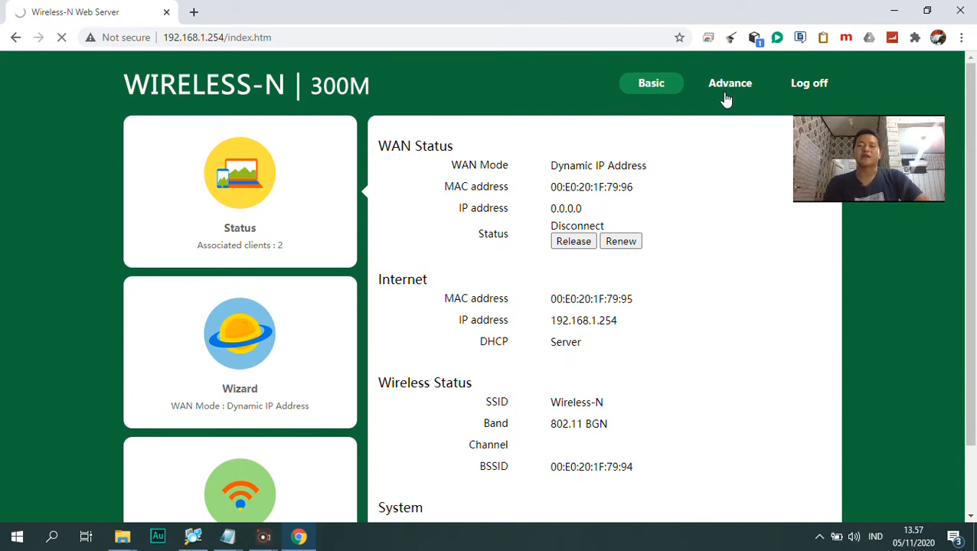
left_click(728, 90)
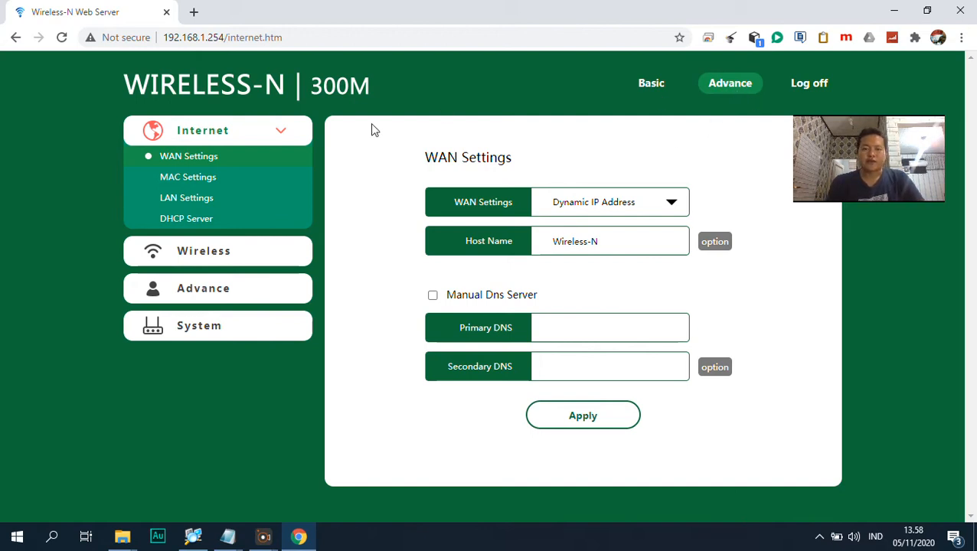
left_click(205, 198)
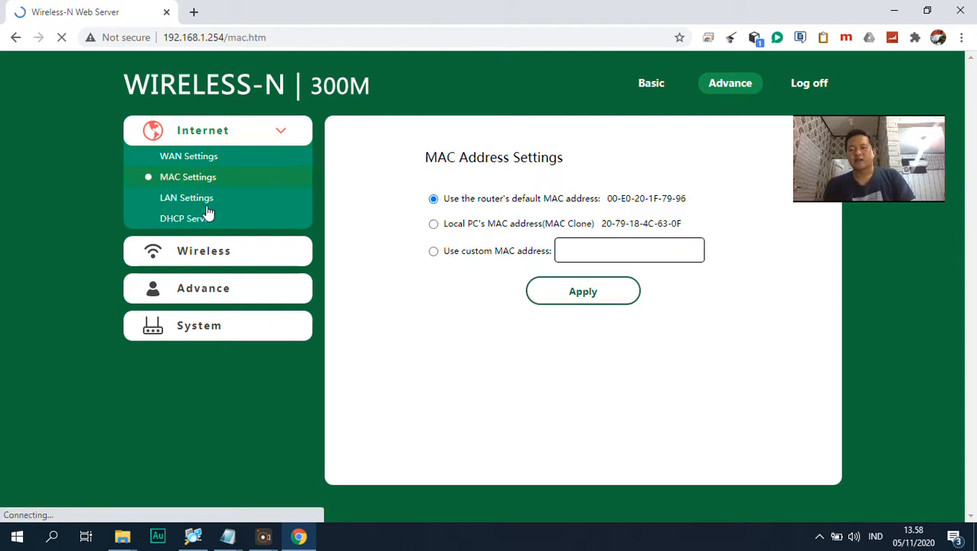
left_click(647, 88)
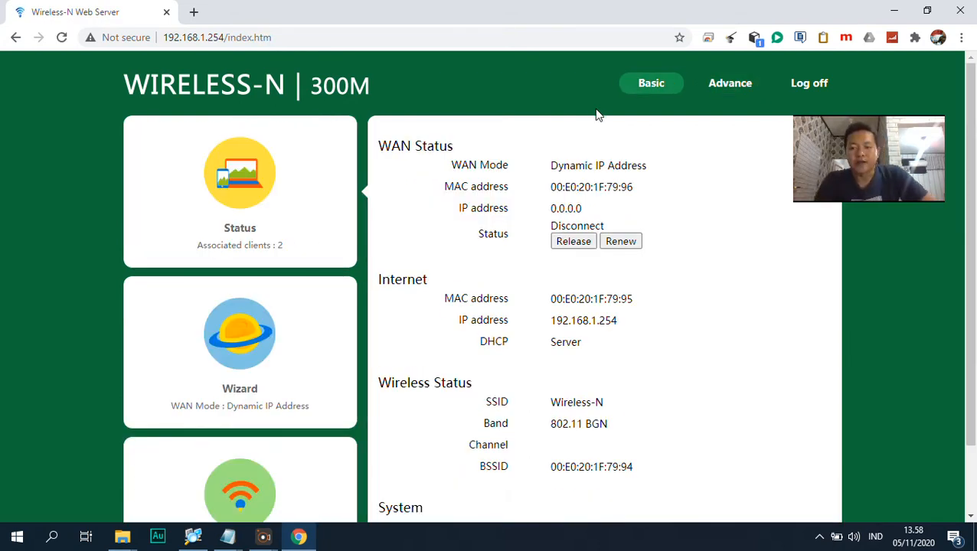
left_click_drag(970, 151, 975, 220)
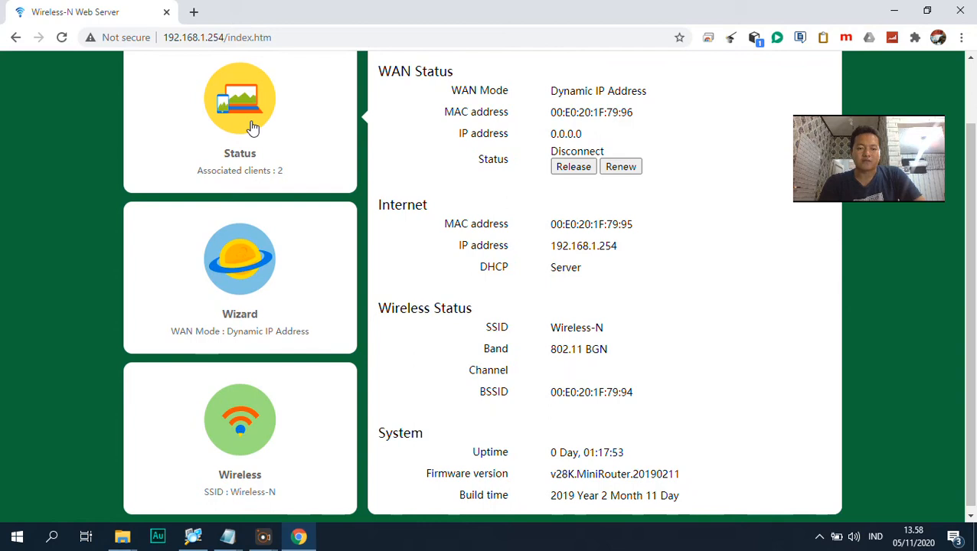
left_click_drag(971, 188, 969, 107)
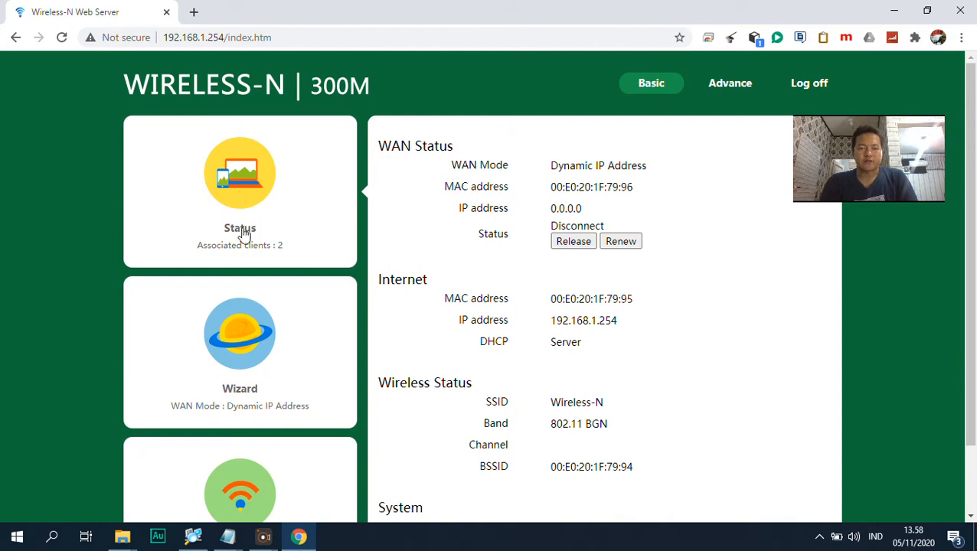
Set the operation mode to WISP in the setup wizard and continue to the list of available networks.
left_click(245, 341)
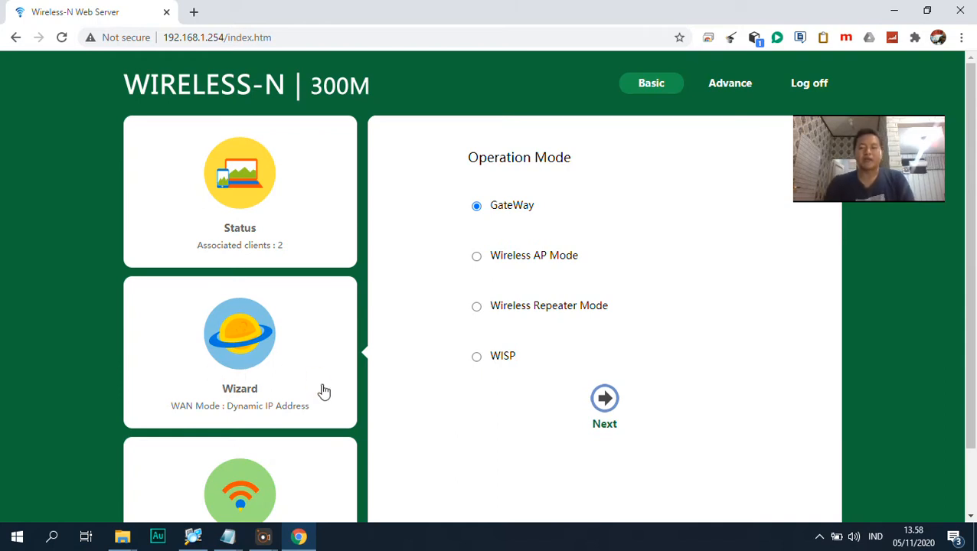
left_click_drag(972, 157, 974, 212)
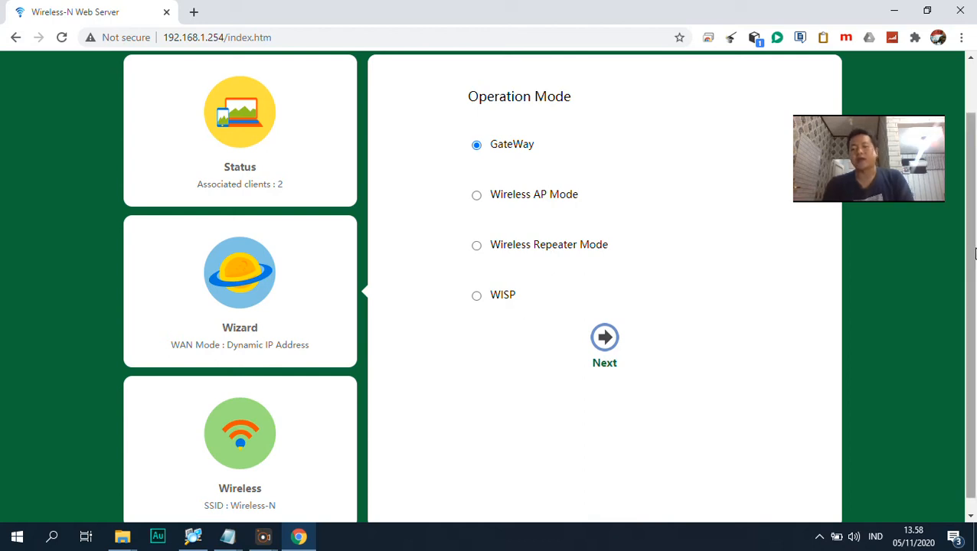
scroll(974, 226, "up", 1)
scroll(974, 226, "down", 1)
left_click_drag(795, 201, 751, 270)
left_click_drag(860, 222, 807, 162)
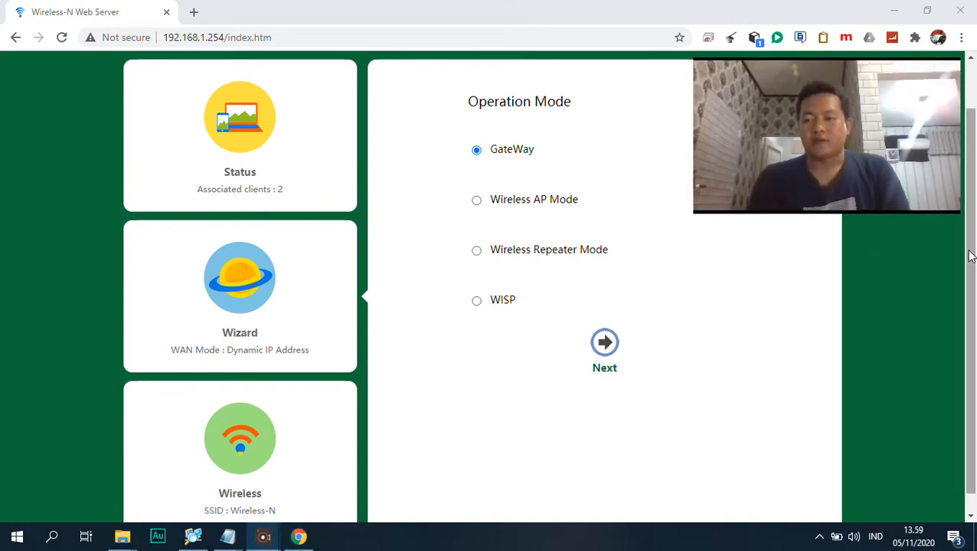
left_click_drag(971, 253, 974, 274)
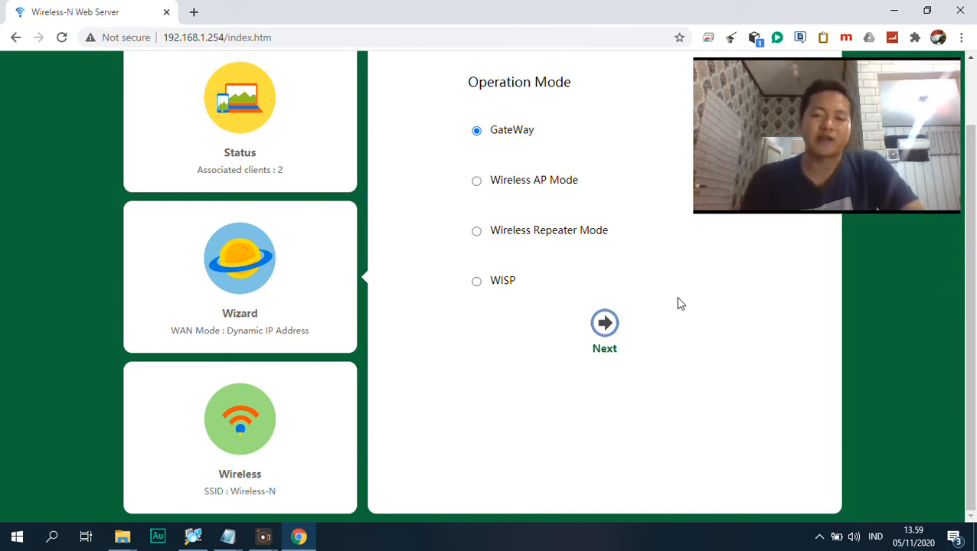
left_click(537, 236)
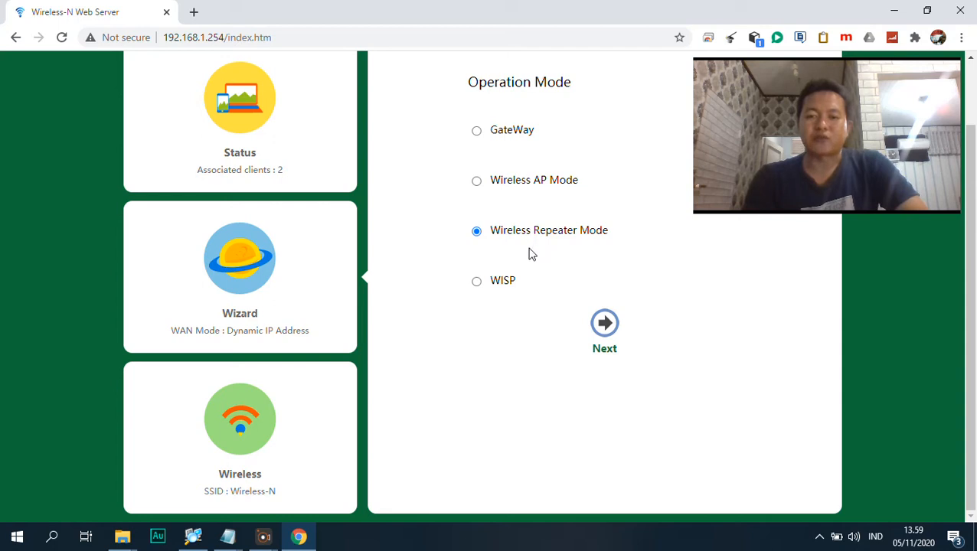
left_click(502, 283)
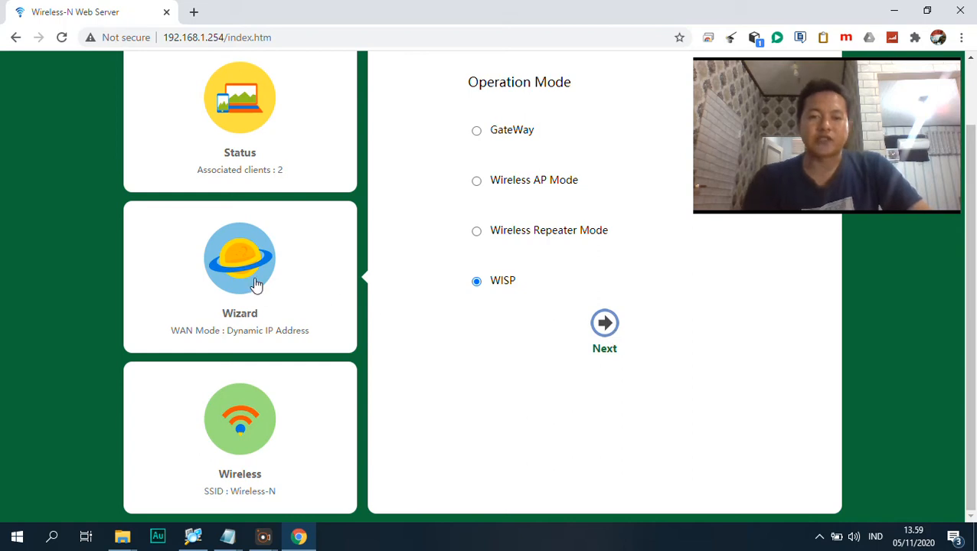
left_click(605, 322)
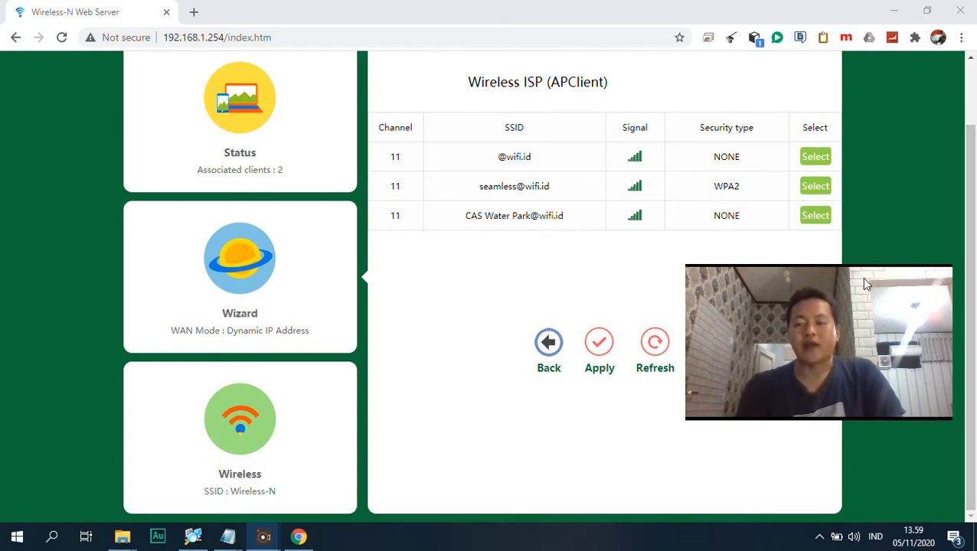
left_click_drag(691, 420, 776, 399)
left_click_drag(904, 332, 853, 383)
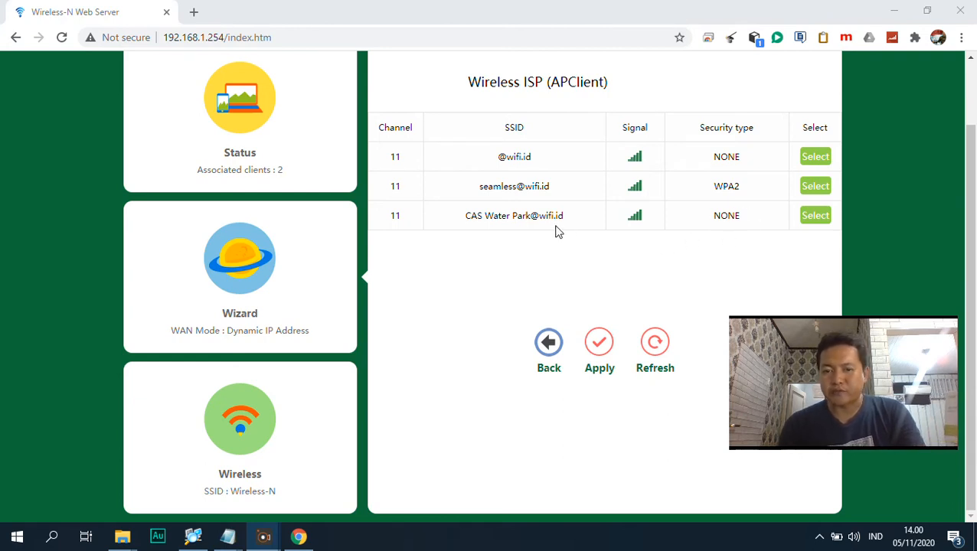
left_click_drag(467, 217, 571, 220)
left_click(643, 261)
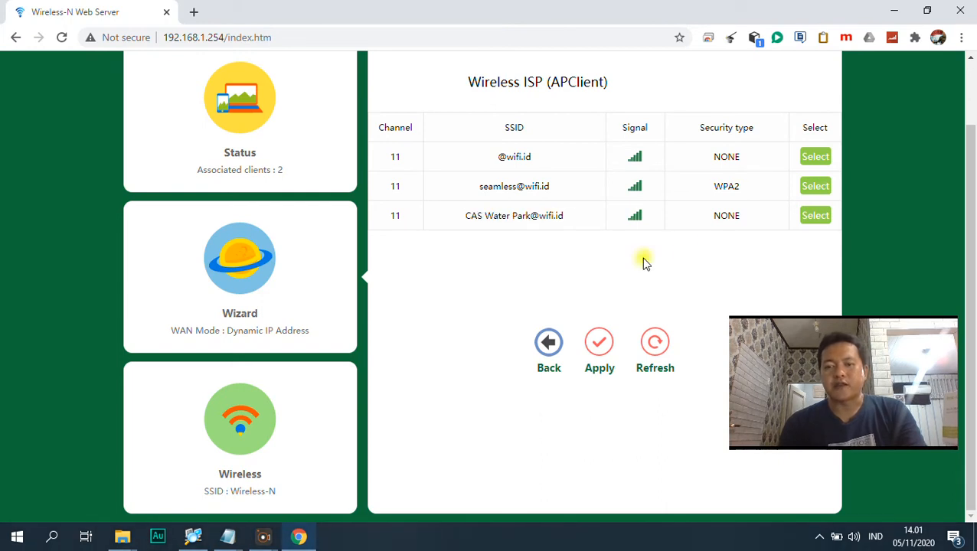
left_click(810, 220)
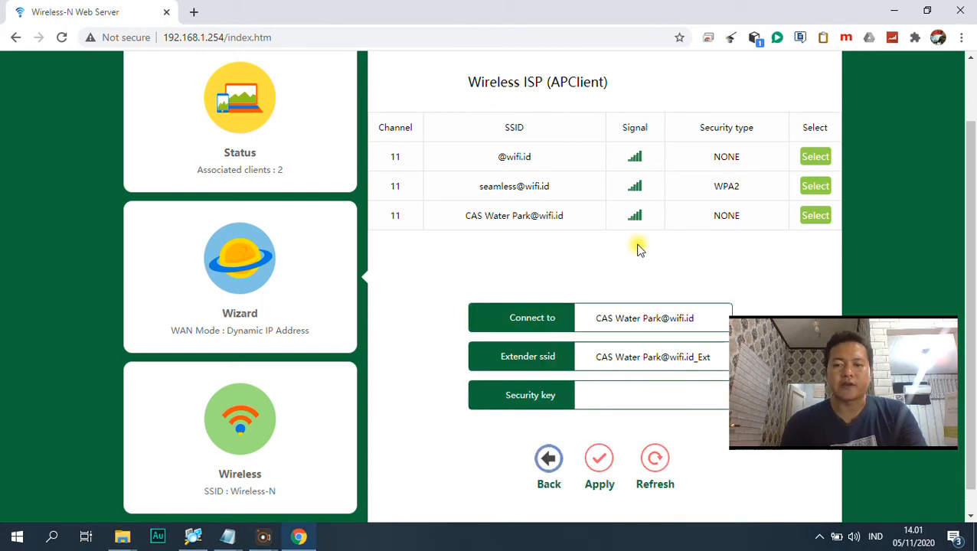
Set the extender SSID to Kantin CAS Water Park and apply the WISP connection settings without a security key.
left_click_drag(971, 234, 971, 254)
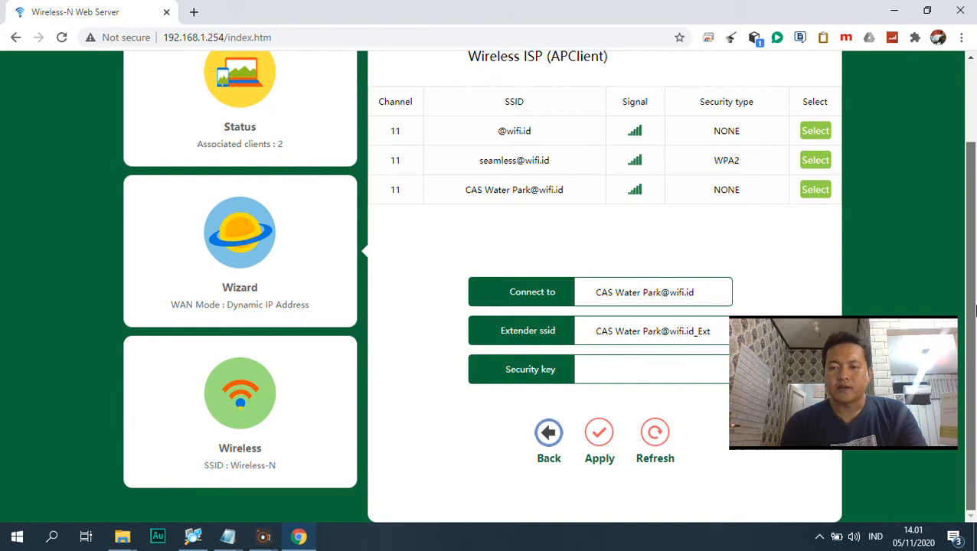
left_click_drag(833, 389, 226, 417)
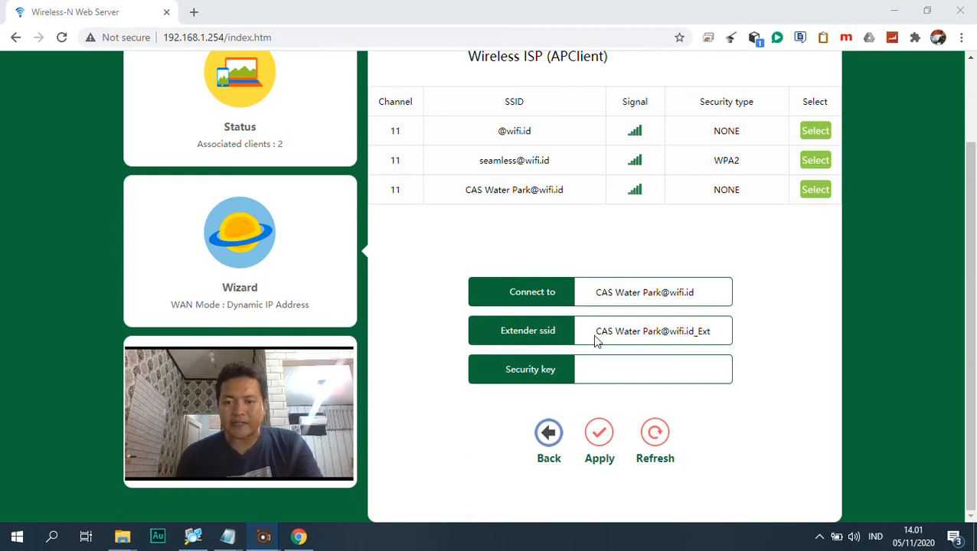
left_click_drag(601, 334, 685, 323)
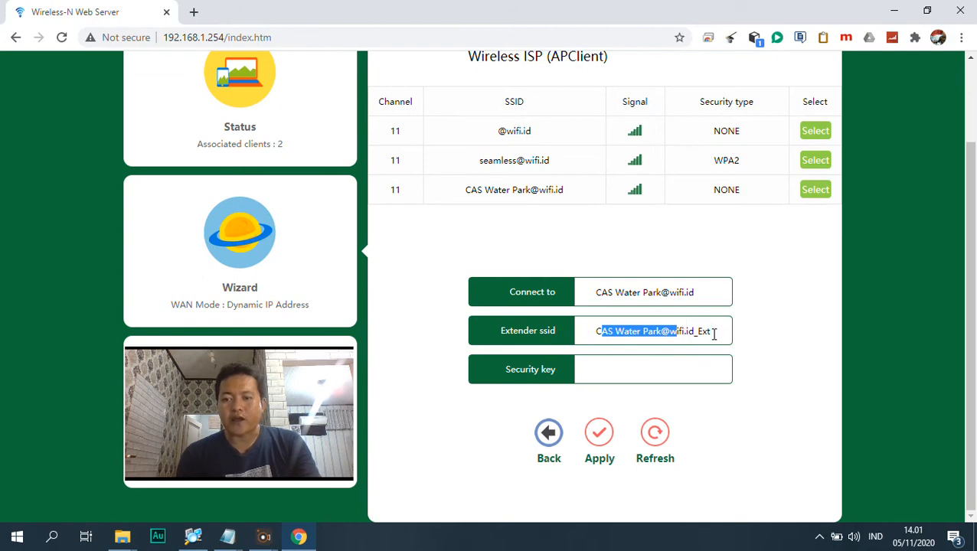
left_click(713, 333)
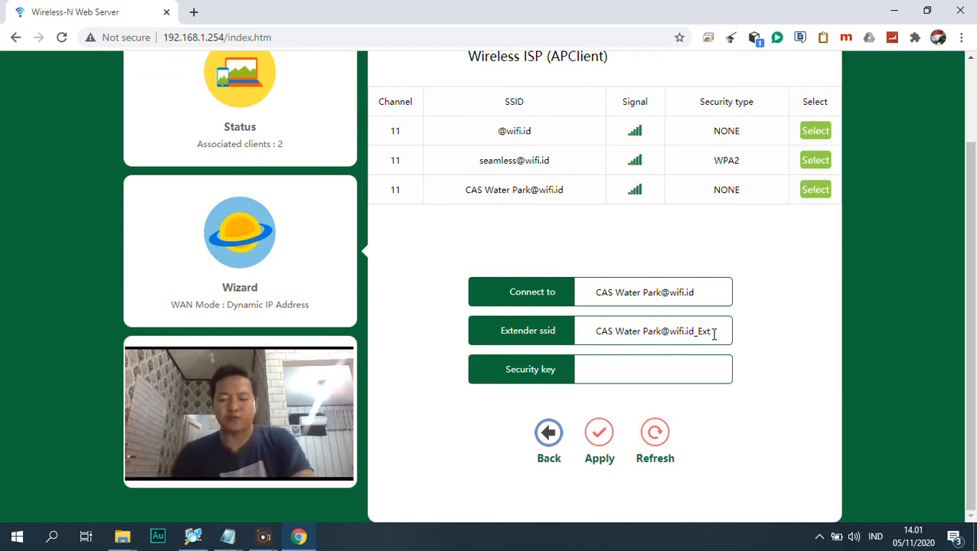
triple_click(714, 334)
left_click(714, 334)
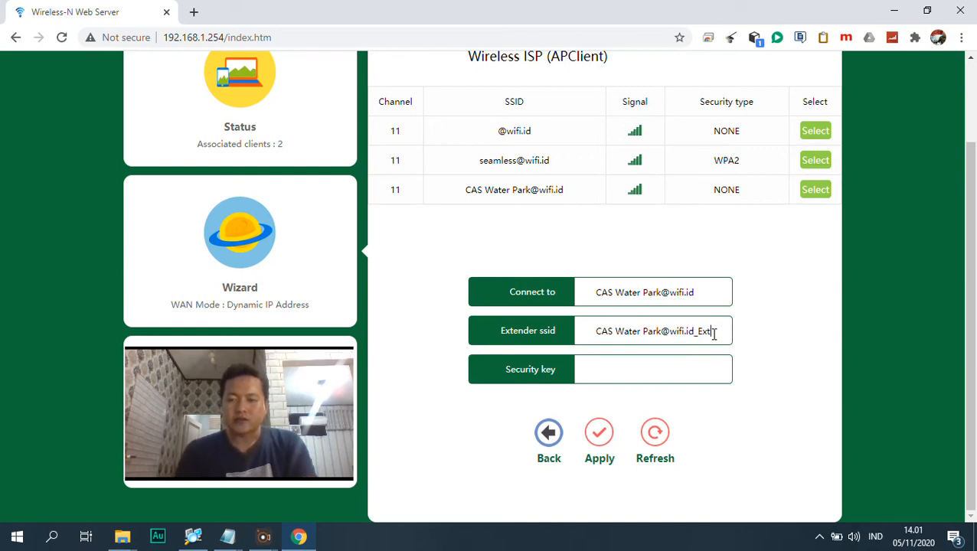
triple_click(713, 333)
left_click(713, 334)
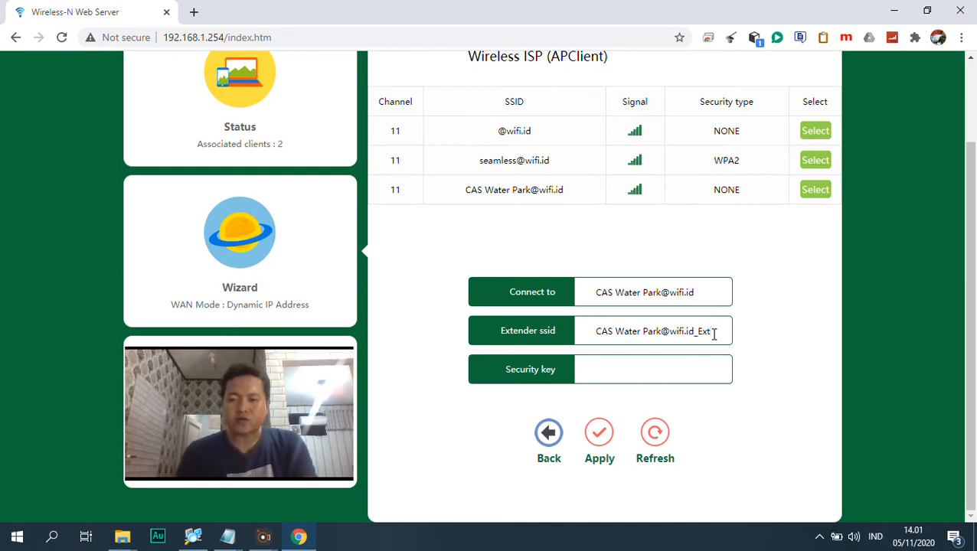
type("Kantin")
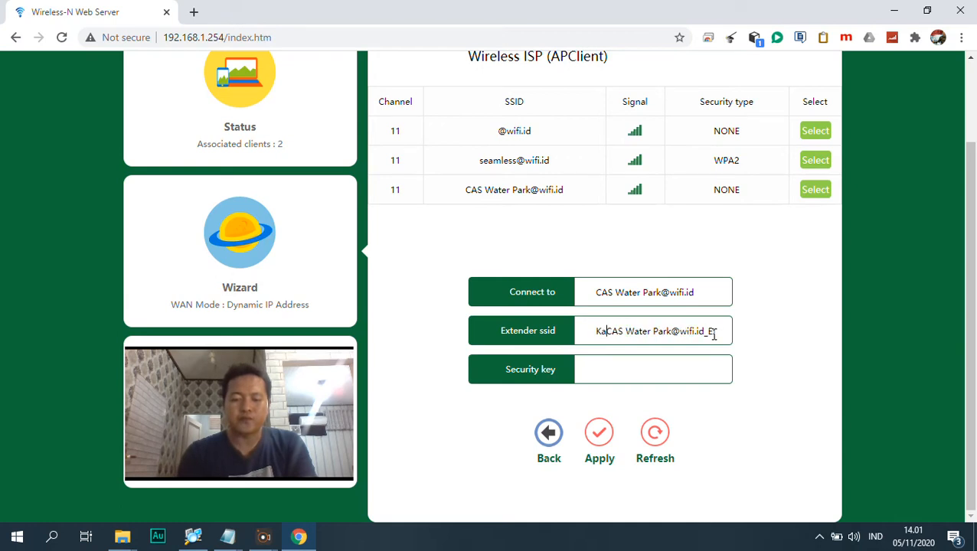
key("End")
key("BackSpace")
key("BackSpace")
key("BackSpace")
key("BackSpace")
key("BackSpace")
key("BackSpace")
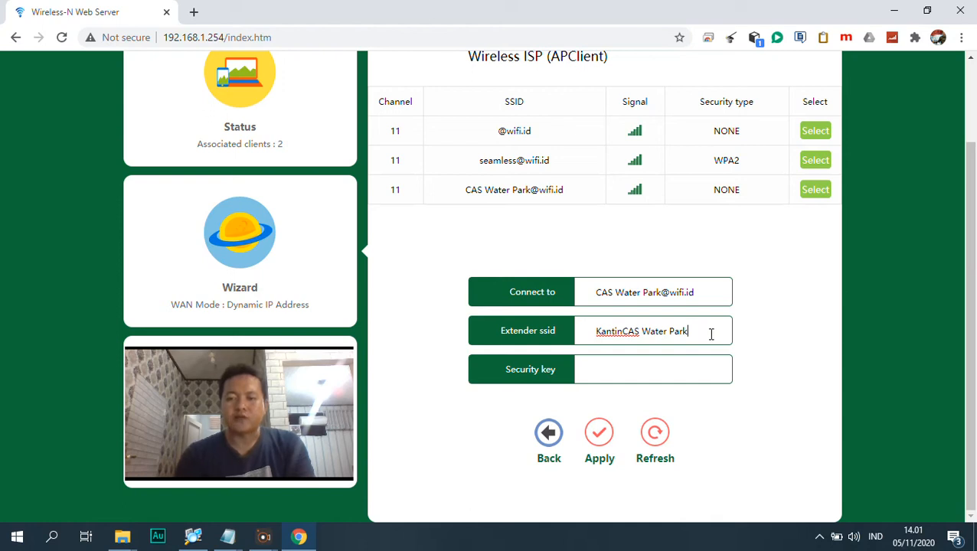
left_click(637, 368)
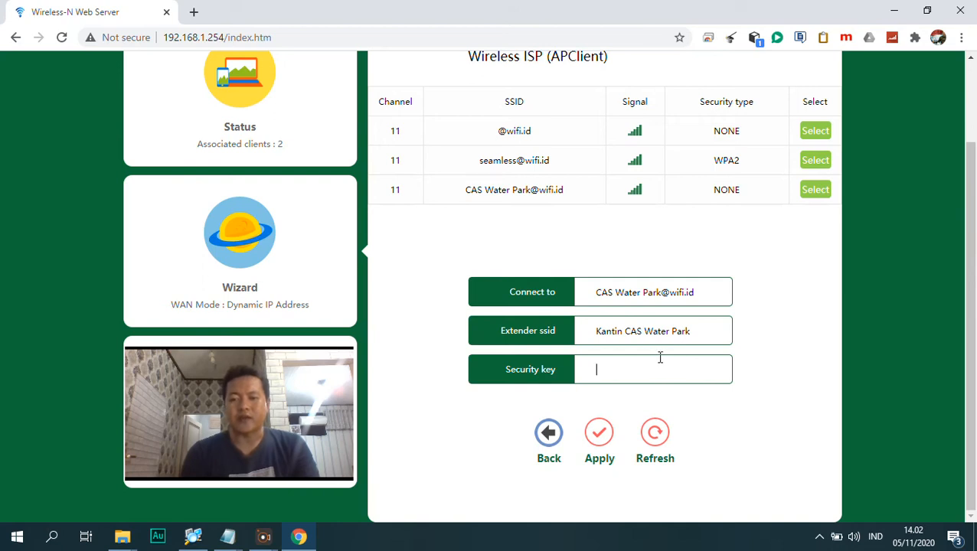
left_click(599, 442)
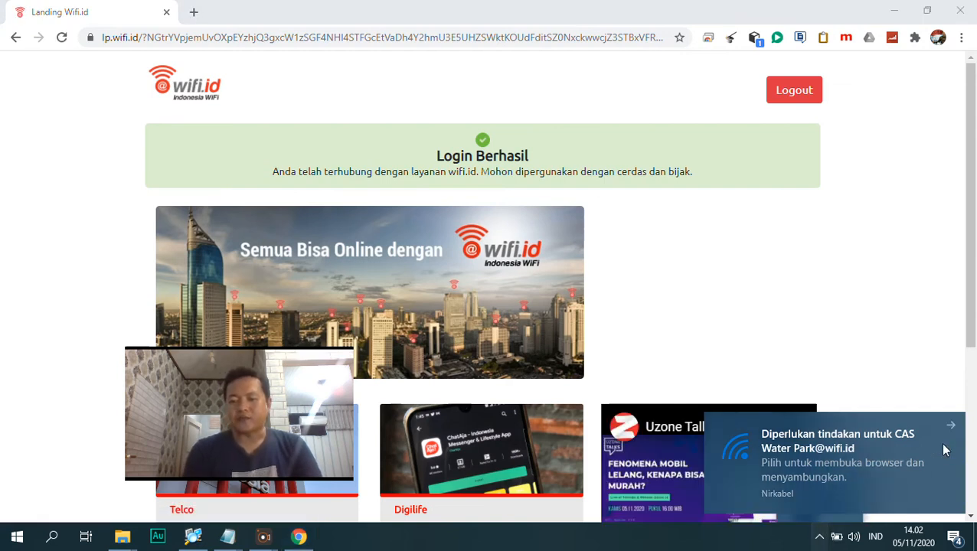
Connect the computer to the open Kantin CAS Water Park Wi-Fi network and minimize the browser window to show the desktop.
left_click(850, 493)
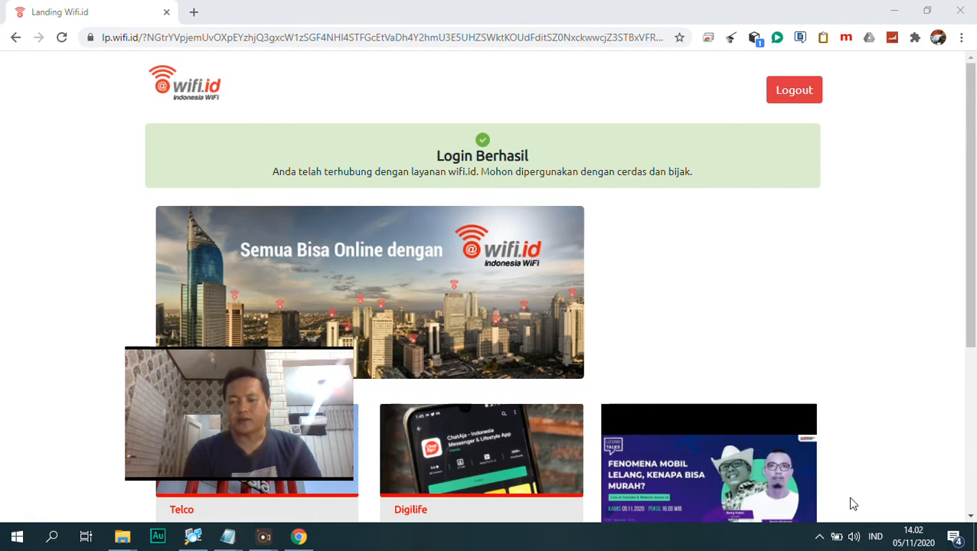
left_click(820, 538)
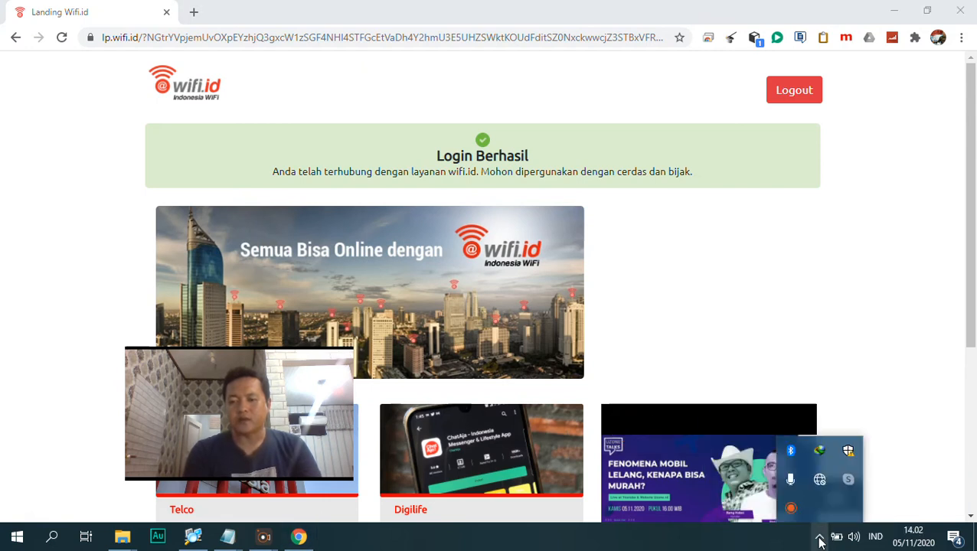
left_click(819, 479)
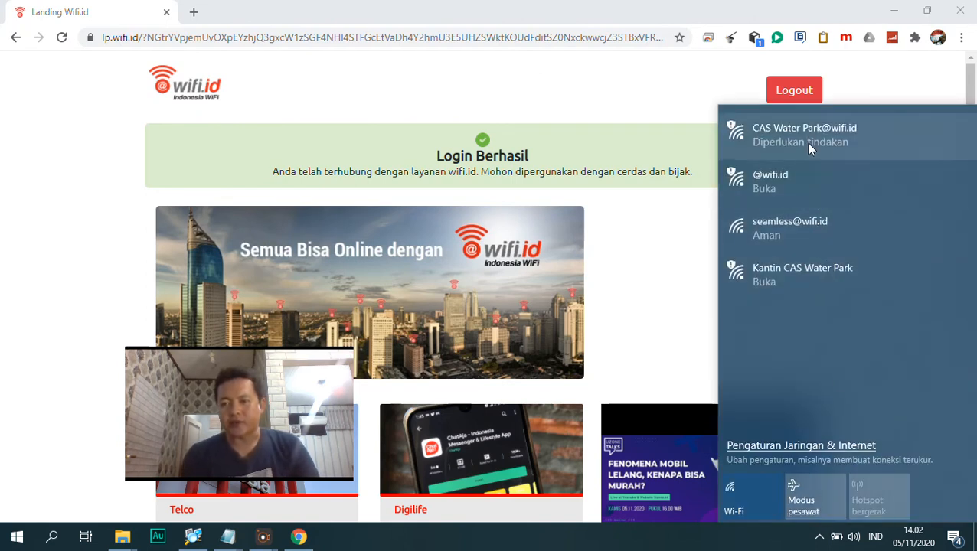
left_click(803, 279)
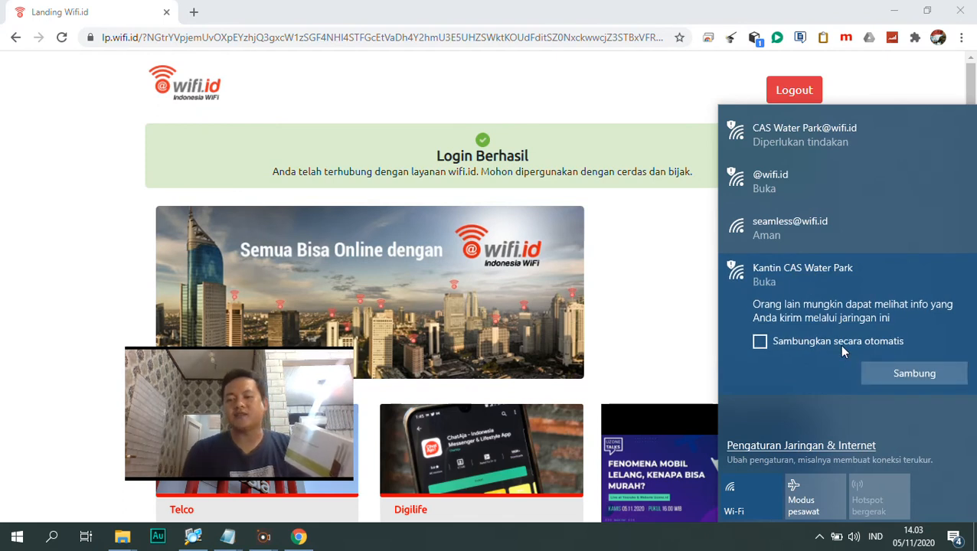
left_click(877, 373)
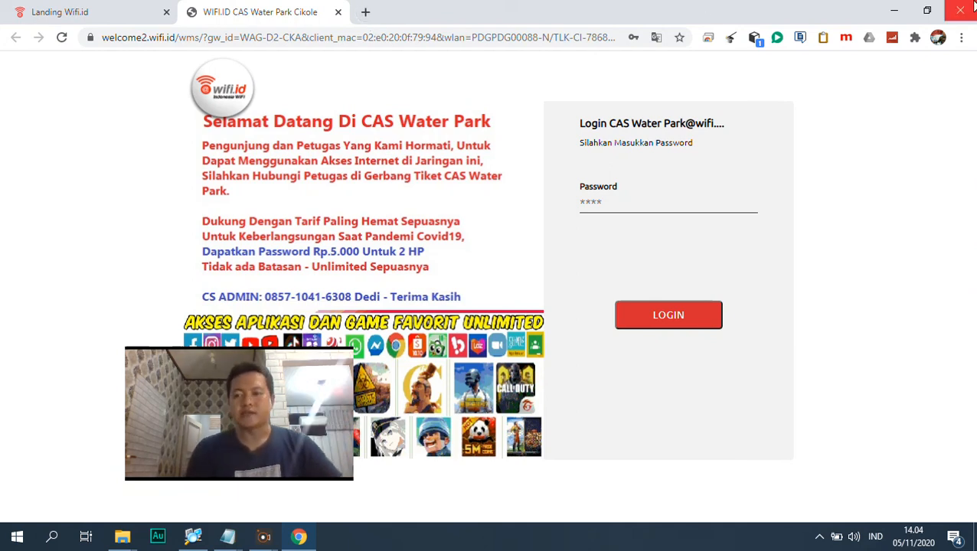
left_click(888, 11)
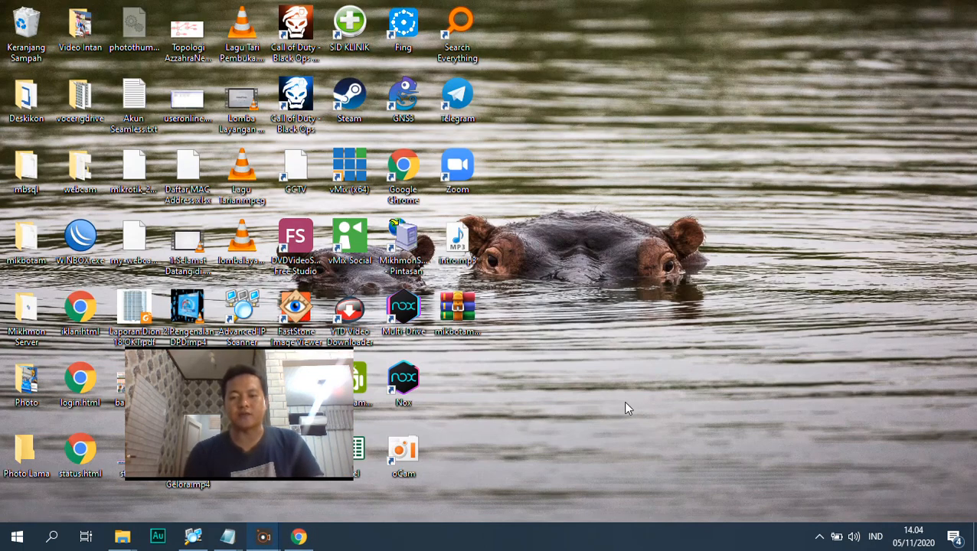